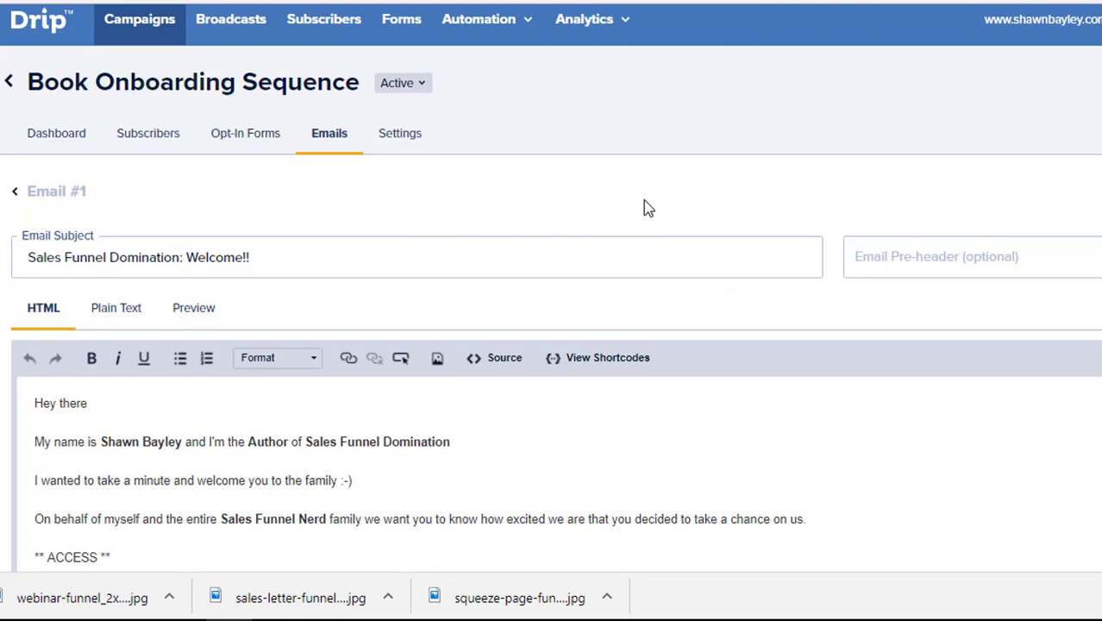
{"action": "scroll", "coordinate": [612, 222], "scroll_direction": "down", "scroll_amount": 1}
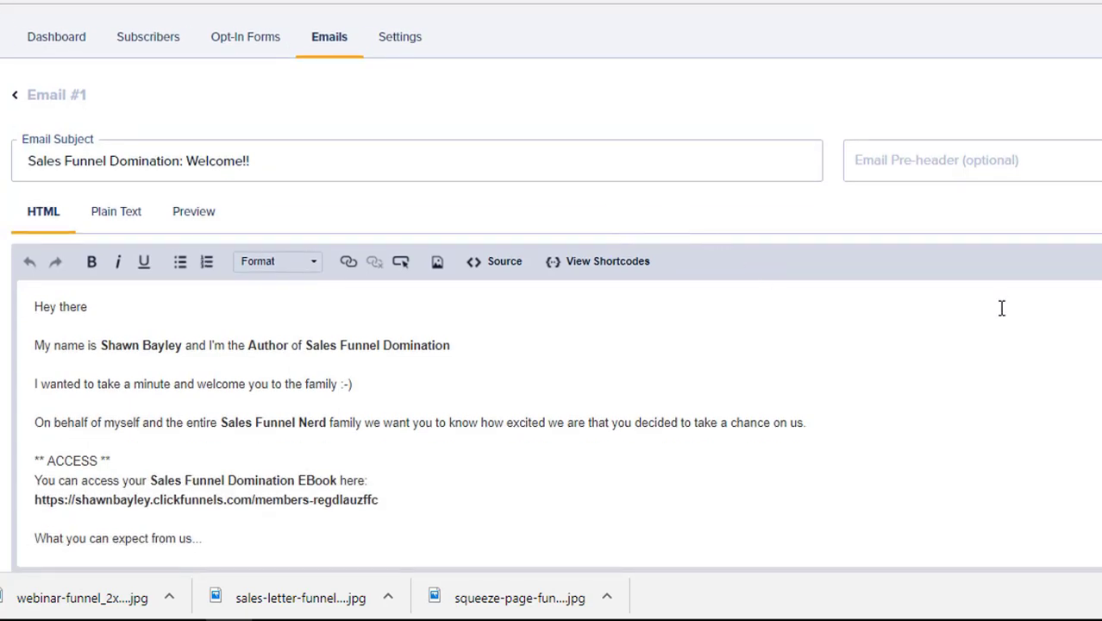
{"action": "scroll", "coordinate": [995, 327], "scroll_direction": "down", "scroll_amount": 1}
{"action": "scroll", "coordinate": [995, 327], "scroll_direction": "up", "scroll_amount": 1}
{"action": "scroll", "coordinate": [432, 239], "scroll_direction": "down", "scroll_amount": 2}
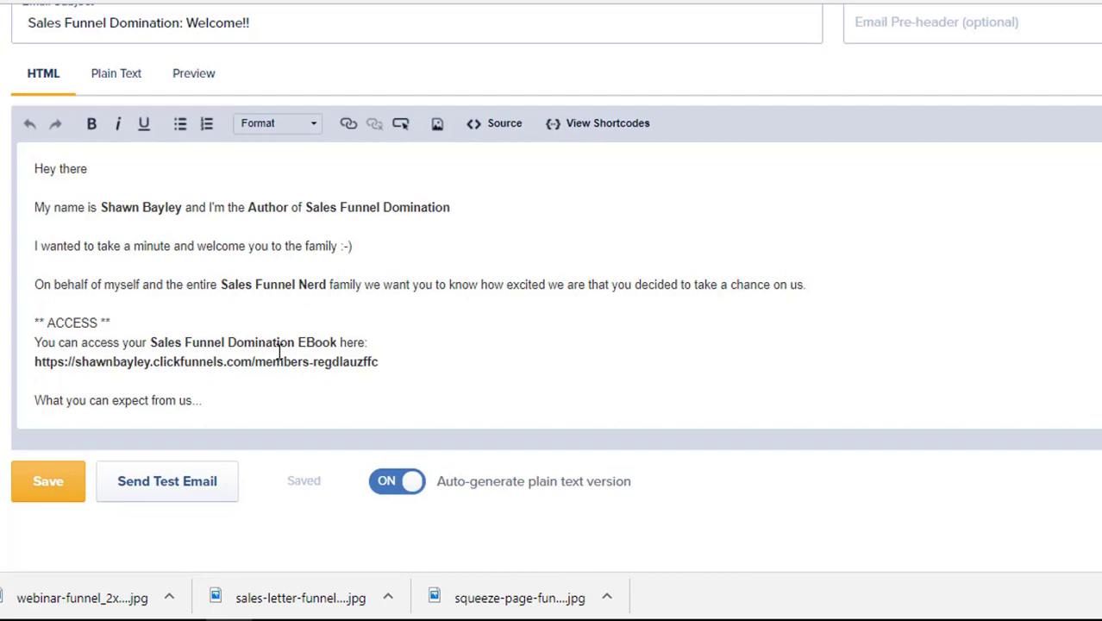
{"action": "left_click", "coordinate": [465, 335]}
{"action": "scroll", "coordinate": [553, 342], "scroll_direction": "down", "scroll_amount": 2}
{"action": "scroll", "coordinate": [624, 312], "scroll_direction": "down", "scroll_amount": 2}
{"action": "scroll", "coordinate": [620, 312], "scroll_direction": "down", "scroll_amount": 2}
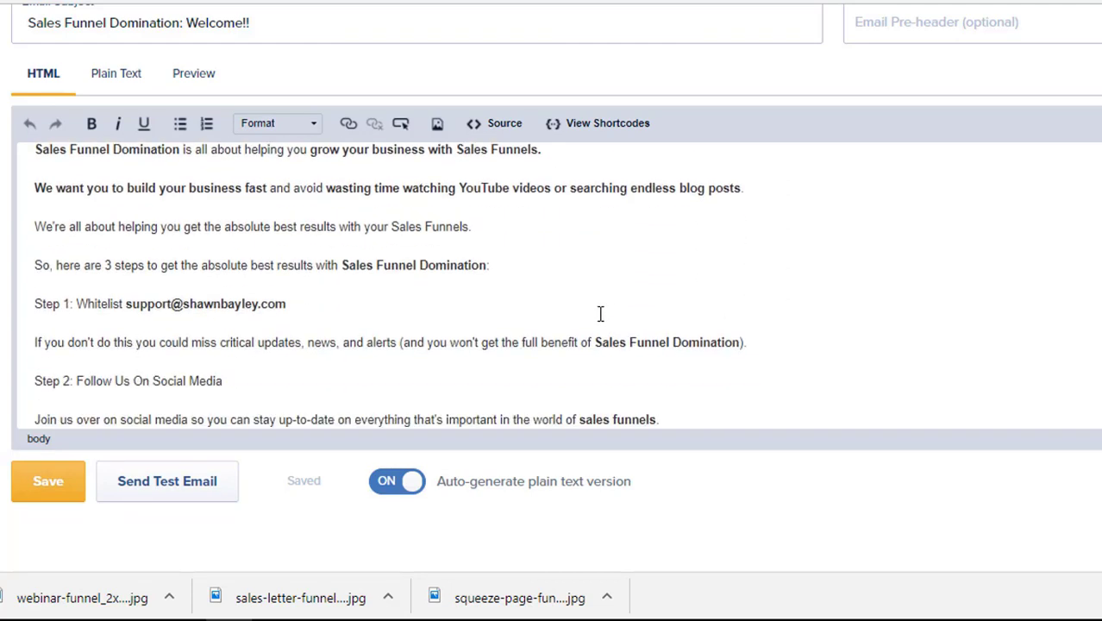
{"action": "left_click", "coordinate": [563, 265]}
{"action": "scroll", "coordinate": [562, 268], "scroll_direction": "down", "scroll_amount": 1}
{"action": "left_click", "coordinate": [395, 208]}
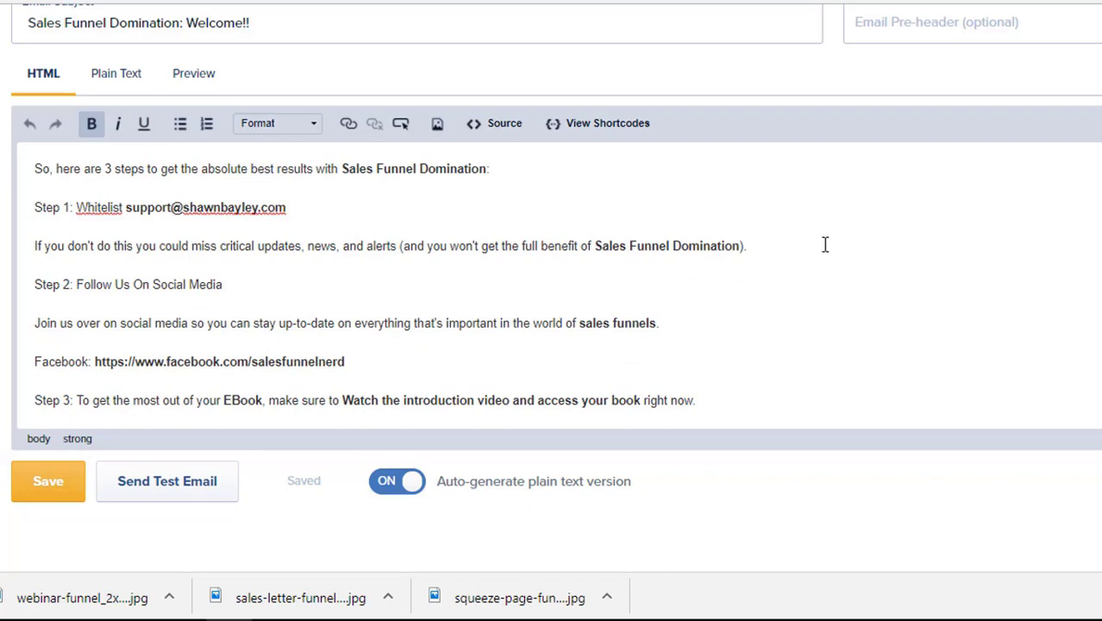
{"action": "scroll", "coordinate": [826, 245], "scroll_direction": "down", "scroll_amount": 2}
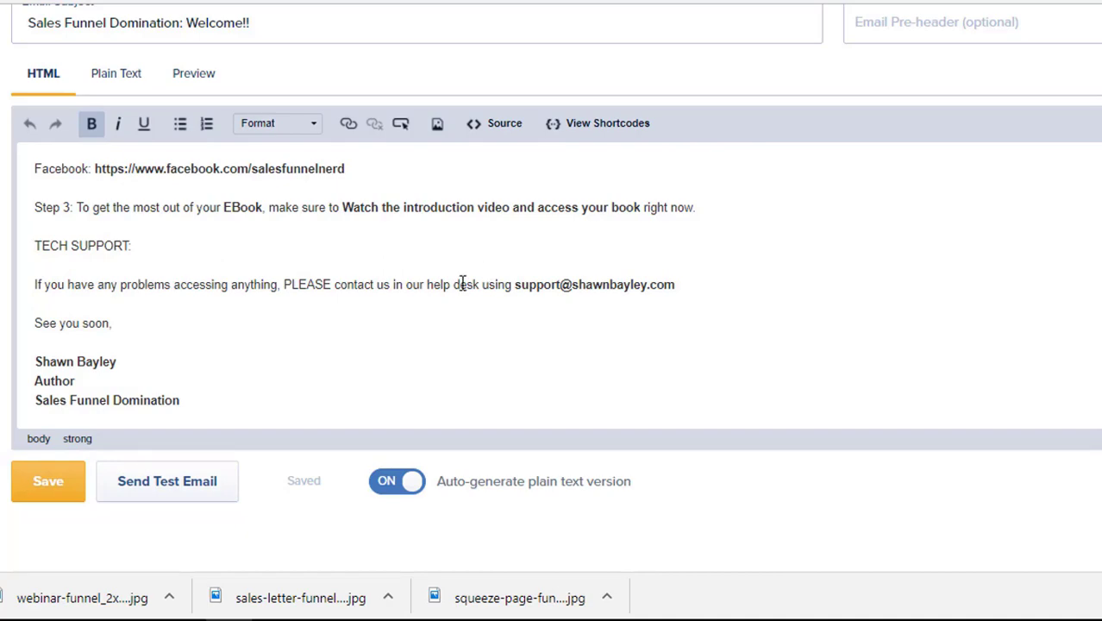
{"action": "scroll", "coordinate": [597, 257], "scroll_direction": "down", "scroll_amount": 2}
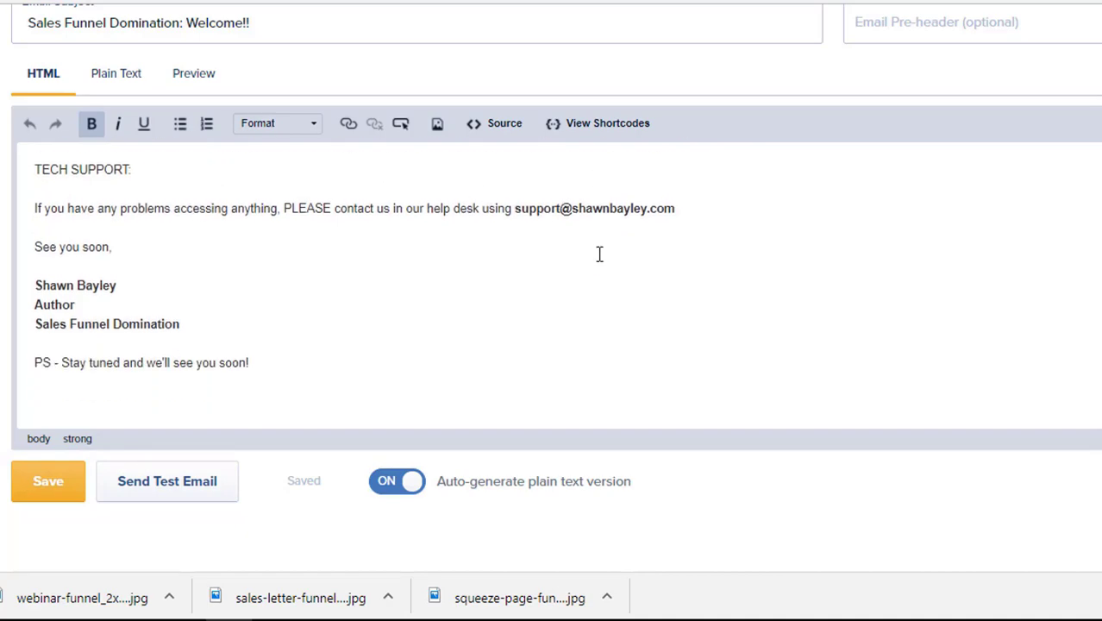
{"action": "scroll", "coordinate": [755, 298], "scroll_direction": "up", "scroll_amount": 5}
{"action": "scroll", "coordinate": [755, 298], "scroll_direction": "up", "scroll_amount": 5}
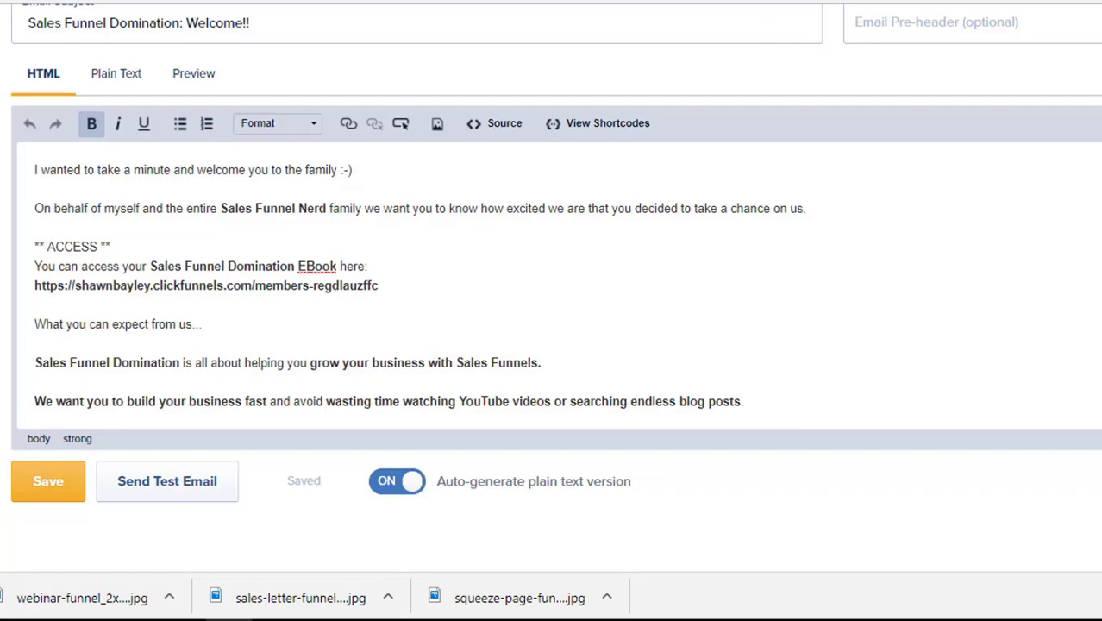
- Scroll the "Thanks Again!!" email back to its top, then down through the body to its PS
{"action": "scroll", "coordinate": [463, 207], "scroll_direction": "up", "scroll_amount": 5}
{"action": "scroll", "coordinate": [462, 208], "scroll_direction": "up", "scroll_amount": 5}
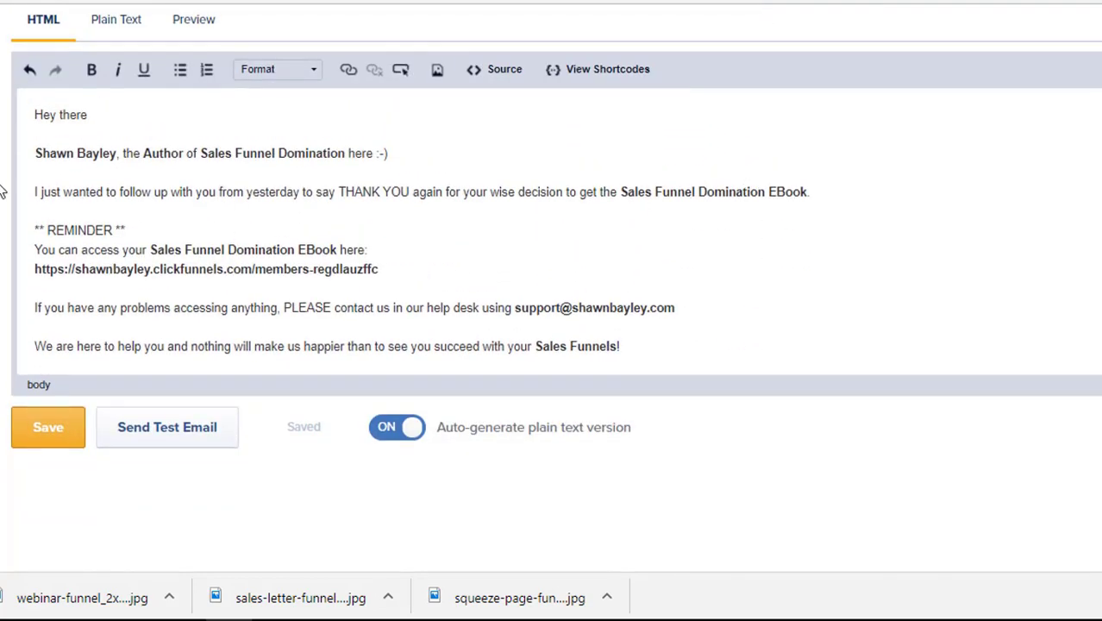
{"action": "scroll", "coordinate": [2, 191], "scroll_direction": "up", "scroll_amount": 1}
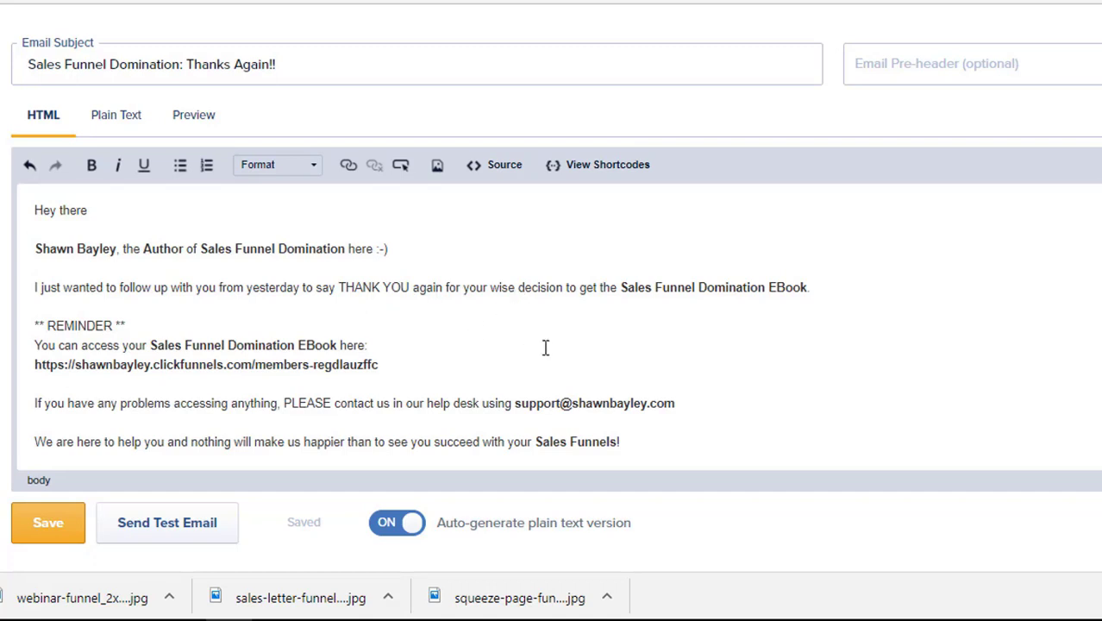
{"action": "scroll", "coordinate": [672, 331], "scroll_direction": "down", "scroll_amount": 1}
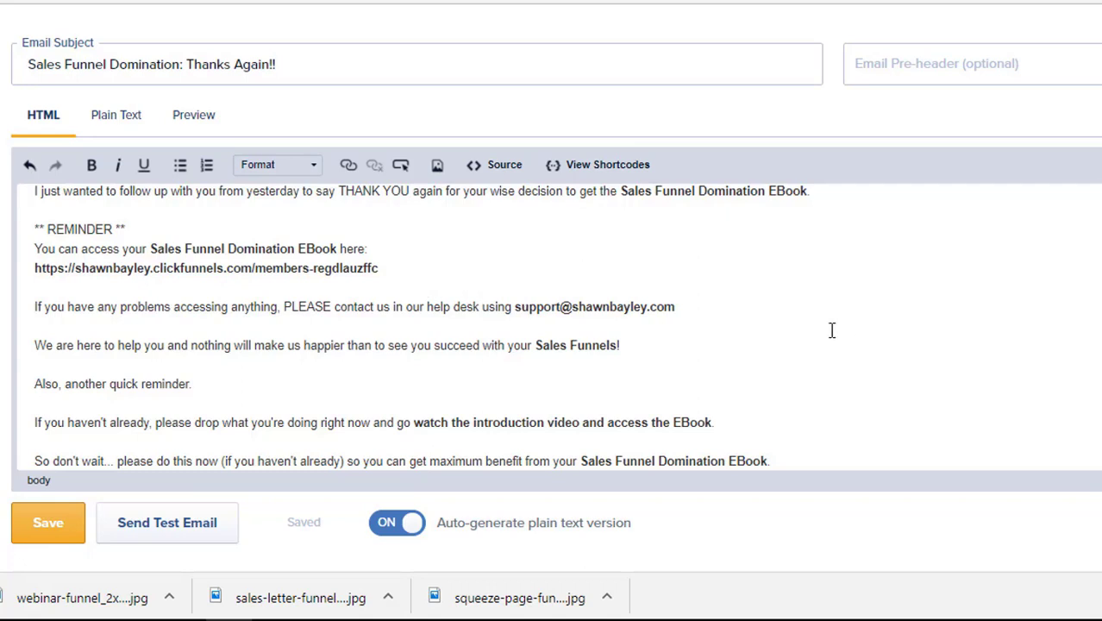
{"action": "scroll", "coordinate": [820, 320], "scroll_direction": "down", "scroll_amount": 2}
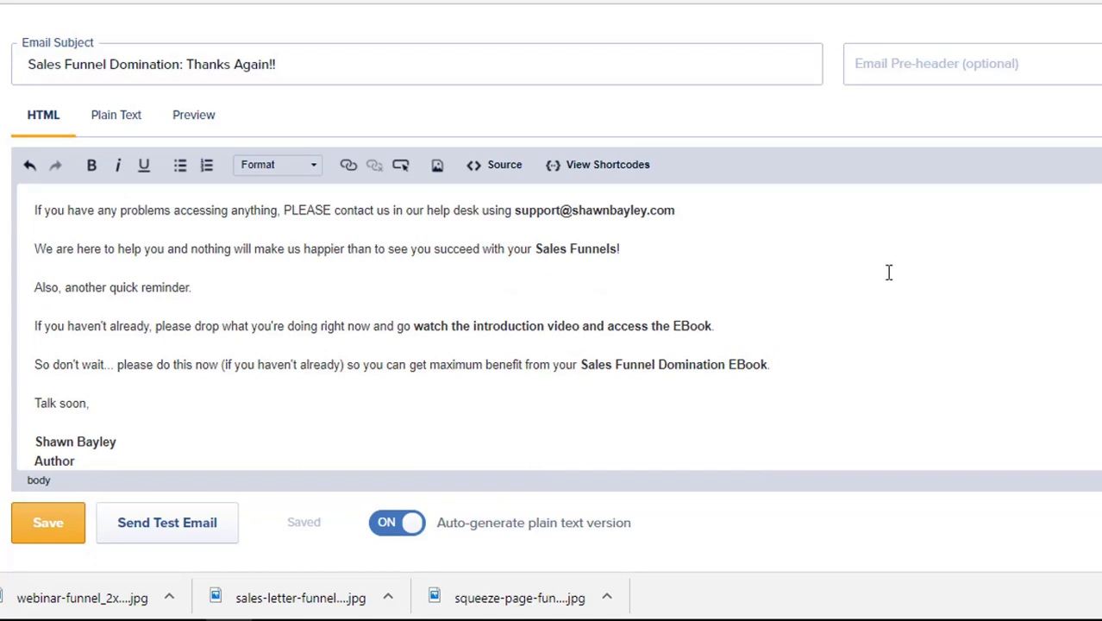
{"action": "scroll", "coordinate": [887, 271], "scroll_direction": "down", "scroll_amount": 1}
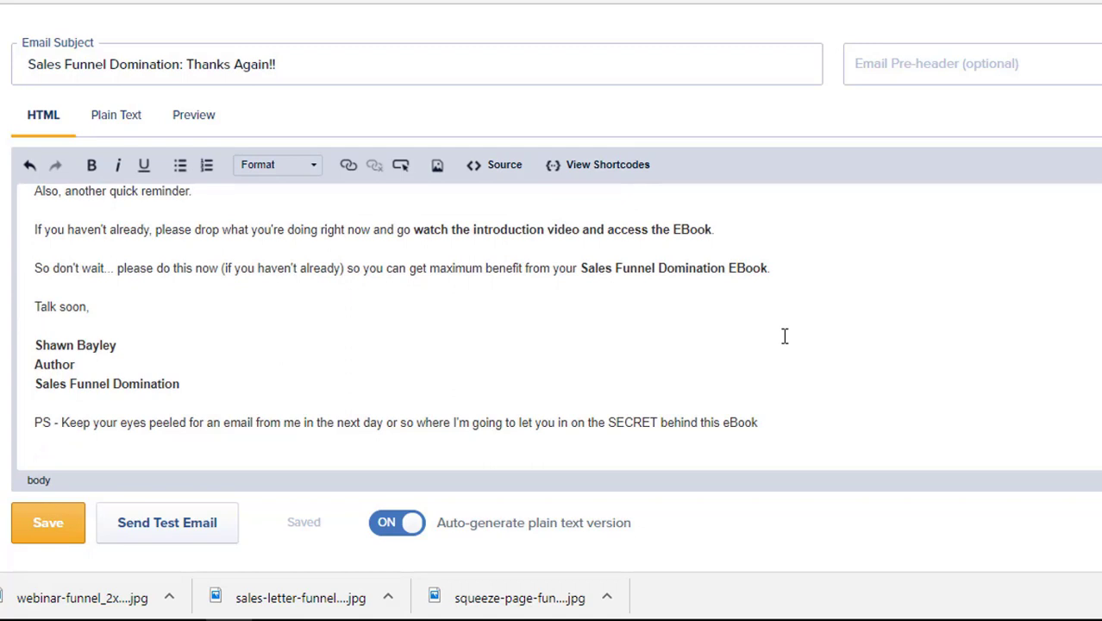
{"action": "scroll", "coordinate": [802, 318], "scroll_direction": "down", "scroll_amount": 1}
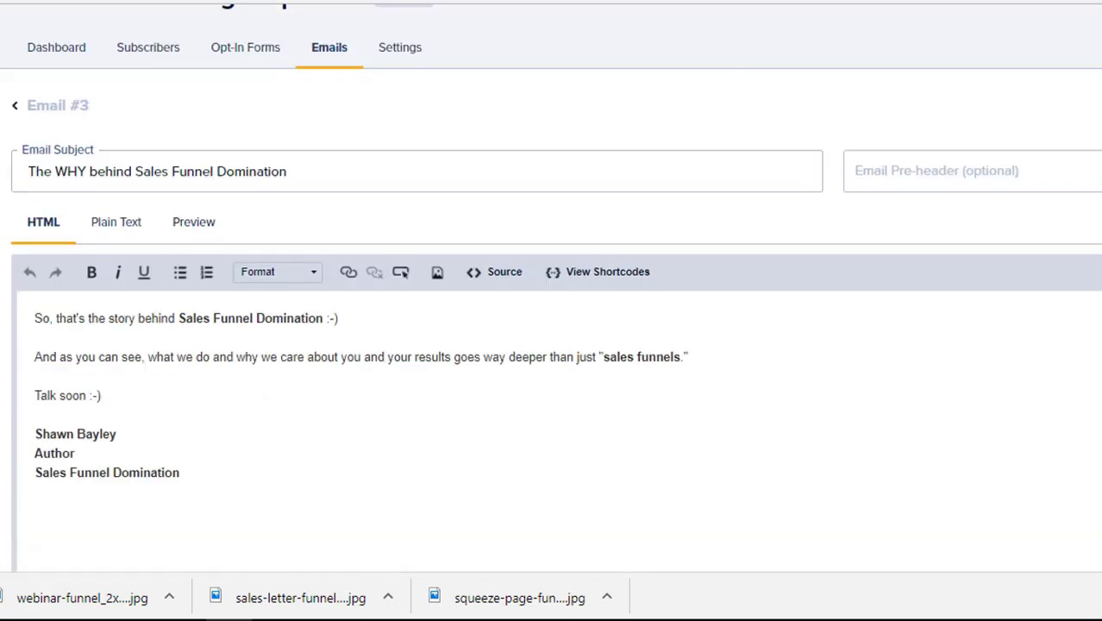
{"action": "scroll", "coordinate": [552, 431], "scroll_direction": "up", "scroll_amount": 10}
{"action": "scroll", "coordinate": [552, 432], "scroll_direction": "up", "scroll_amount": 2}
{"action": "scroll", "coordinate": [552, 431], "scroll_direction": "up", "scroll_amount": 2}
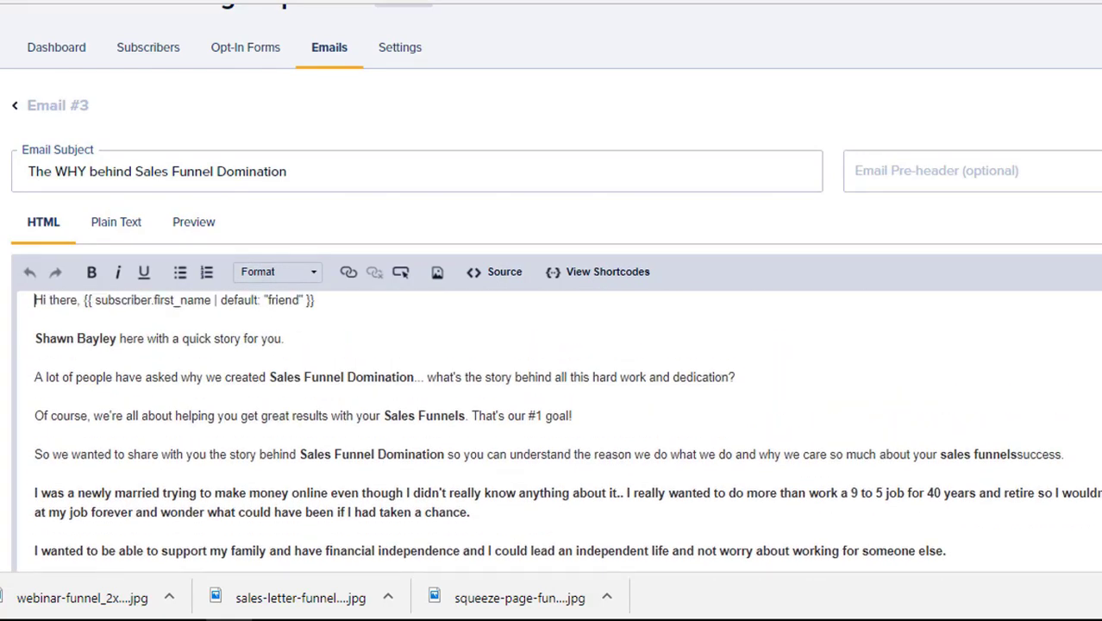
{"action": "scroll", "coordinate": [552, 431], "scroll_direction": "up", "scroll_amount": 1}
{"action": "scroll", "coordinate": [757, 421], "scroll_direction": "down", "scroll_amount": 2}
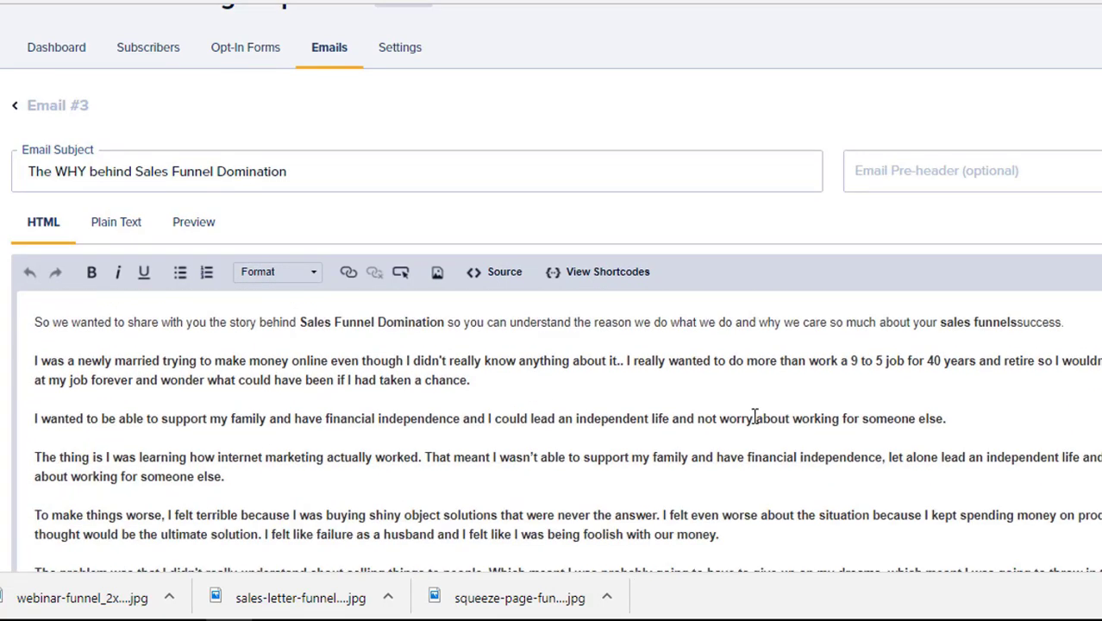
{"action": "scroll", "coordinate": [751, 419], "scroll_direction": "down", "scroll_amount": 1}
{"action": "scroll", "coordinate": [750, 419], "scroll_direction": "down", "scroll_amount": 2}
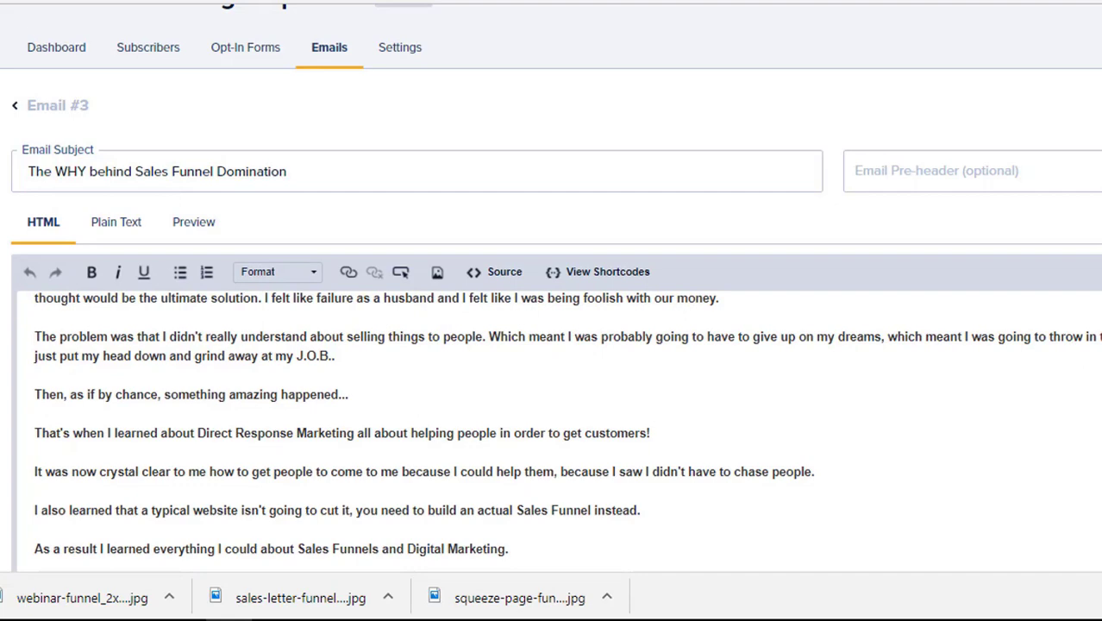
{"action": "scroll", "coordinate": [1001, 441], "scroll_direction": "down", "scroll_amount": 5}
{"action": "scroll", "coordinate": [1001, 441], "scroll_direction": "down", "scroll_amount": 5}
{"action": "scroll", "coordinate": [1001, 441], "scroll_direction": "down", "scroll_amount": 3}
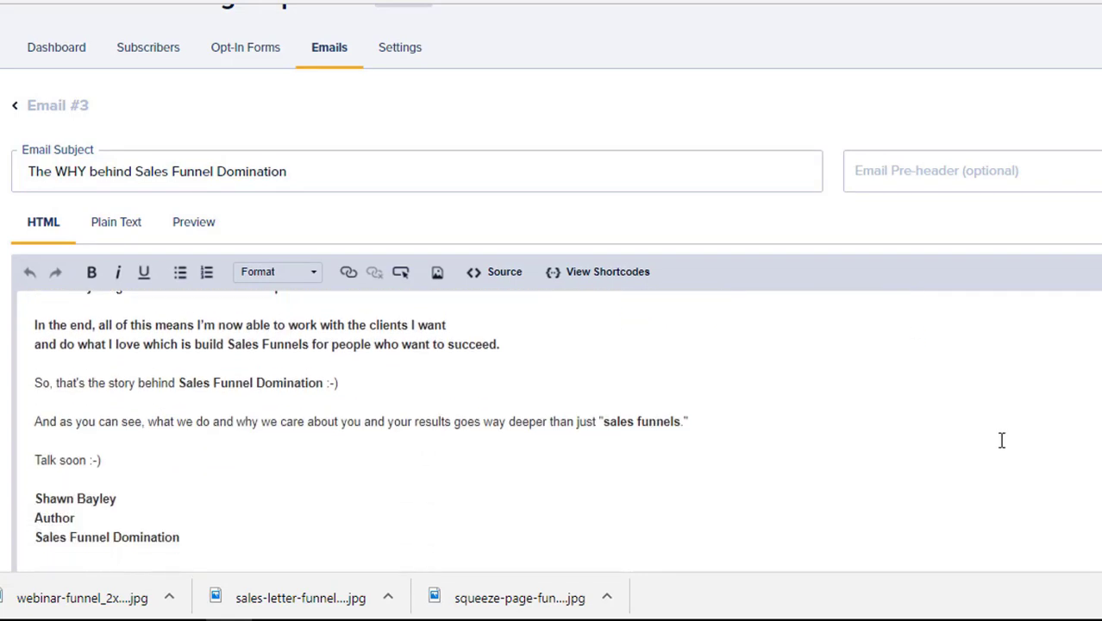
{"action": "scroll", "coordinate": [999, 426], "scroll_direction": "down", "scroll_amount": 2}
{"action": "scroll", "coordinate": [1084, 373], "scroll_direction": "down", "scroll_amount": 2}
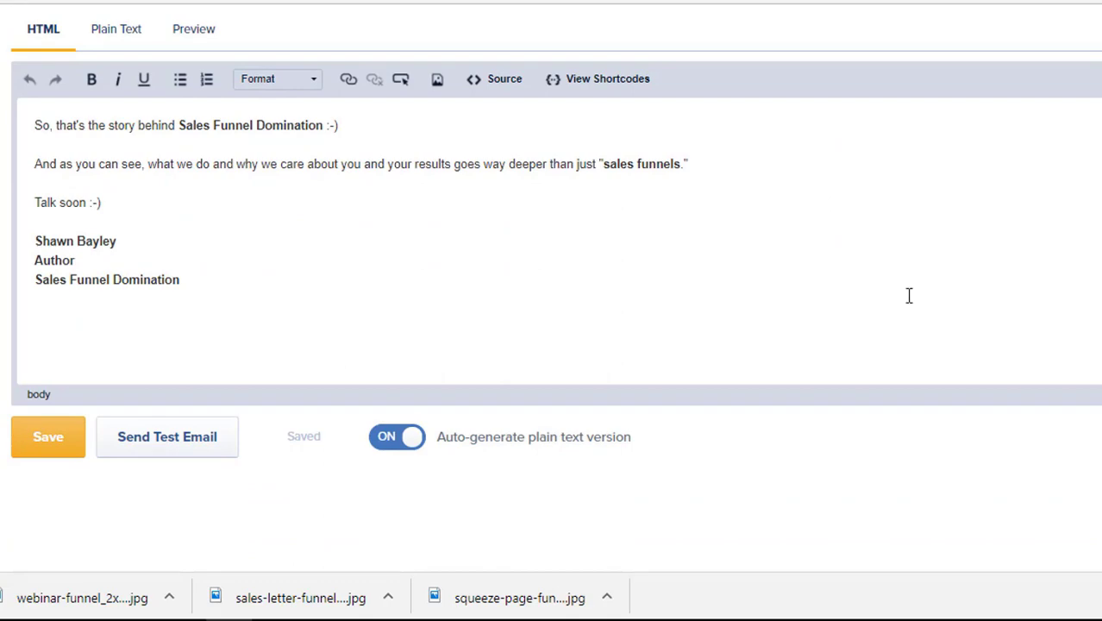
{"action": "scroll", "coordinate": [819, 265], "scroll_direction": "up", "scroll_amount": 2}
{"action": "scroll", "coordinate": [1020, 236], "scroll_direction": "up", "scroll_amount": 2}
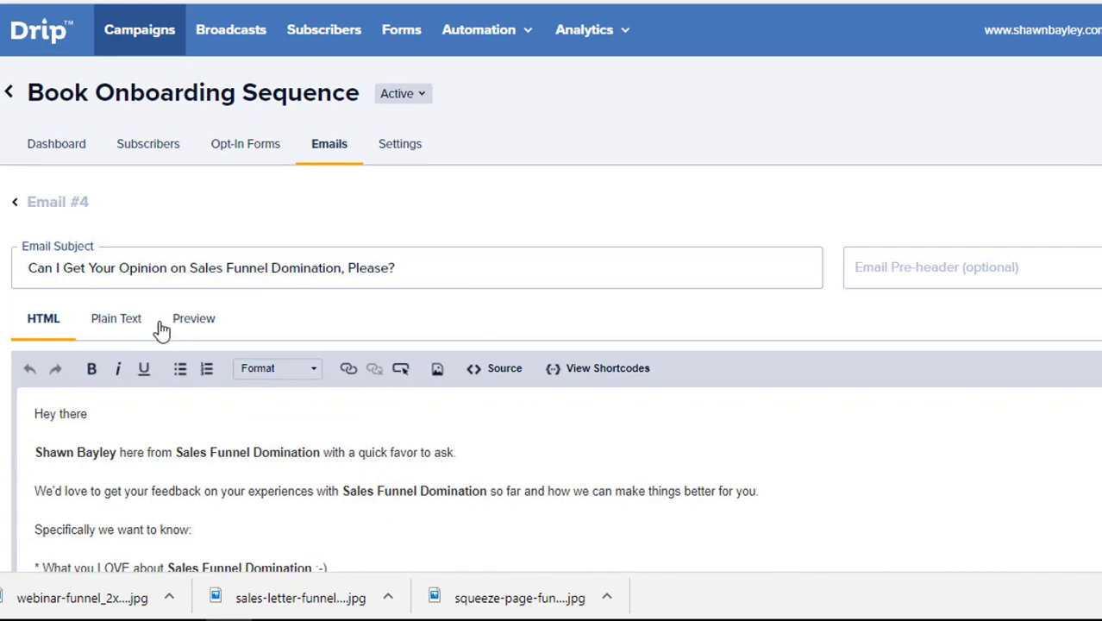
- Scroll down through Email #4's feedback request body, then back up slightly
{"action": "scroll", "coordinate": [11, 326], "scroll_direction": "down", "scroll_amount": 1}
{"action": "scroll", "coordinate": [518, 332], "scroll_direction": "down", "scroll_amount": 2}
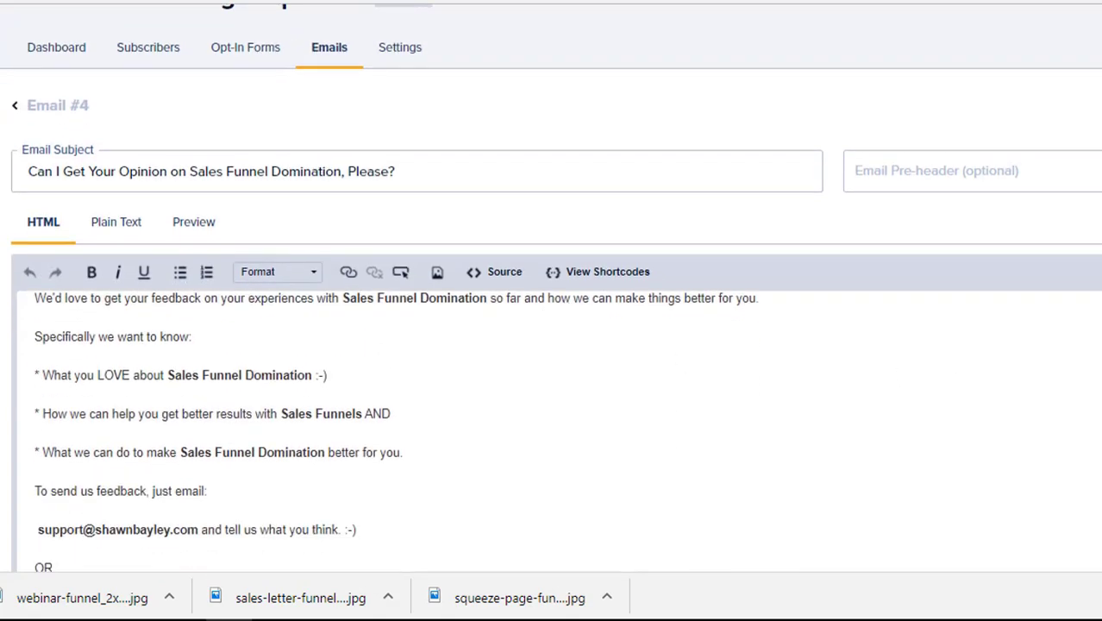
{"action": "scroll", "coordinate": [844, 259], "scroll_direction": "down", "scroll_amount": 2}
{"action": "scroll", "coordinate": [844, 259], "scroll_direction": "up", "scroll_amount": 1}
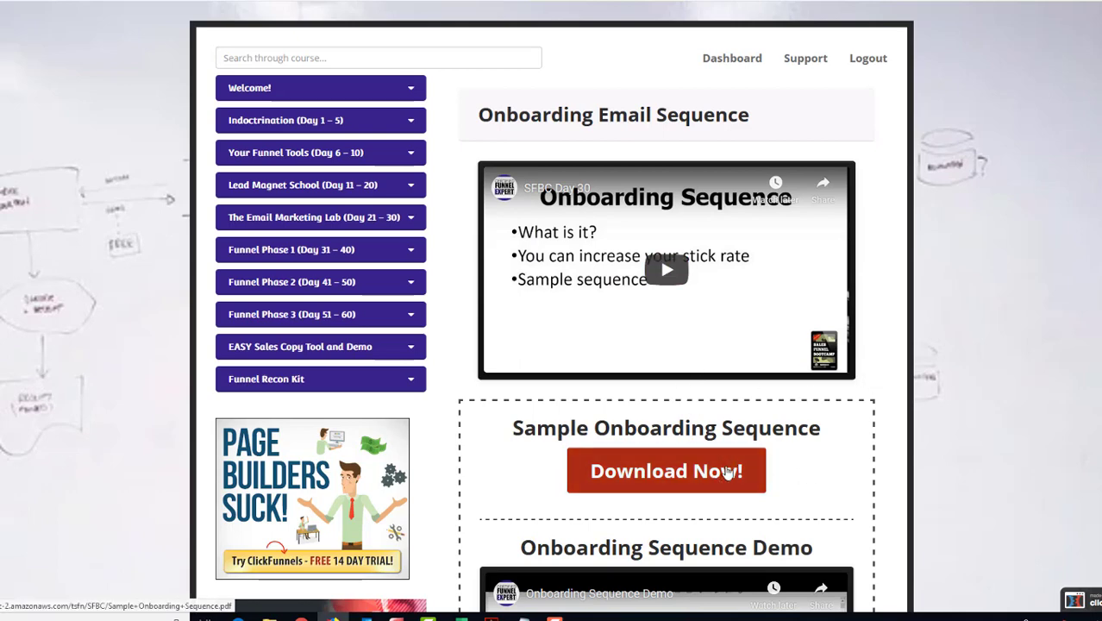
{"action": "scroll", "coordinate": [776, 448], "scroll_direction": "down", "scroll_amount": 2}
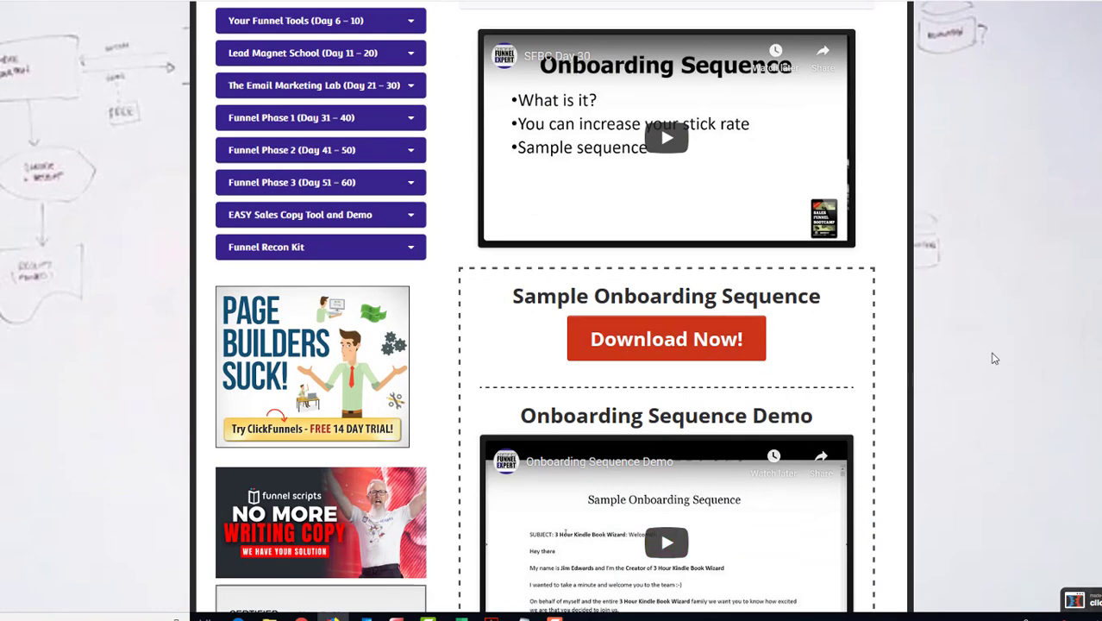
{"action": "scroll", "coordinate": [967, 364], "scroll_direction": "up", "scroll_amount": 2}
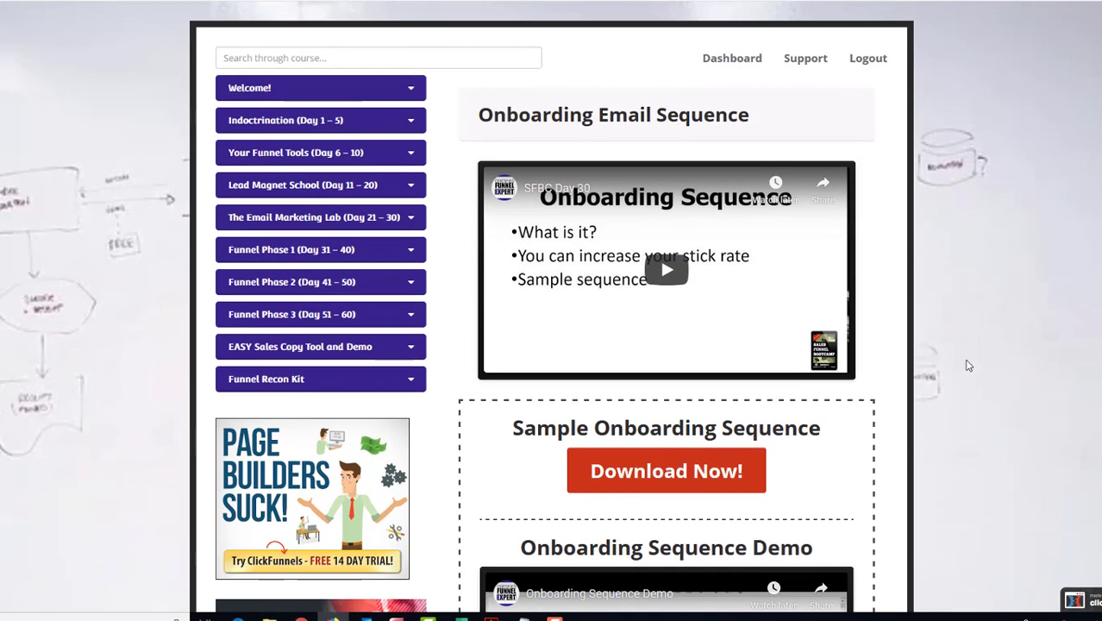